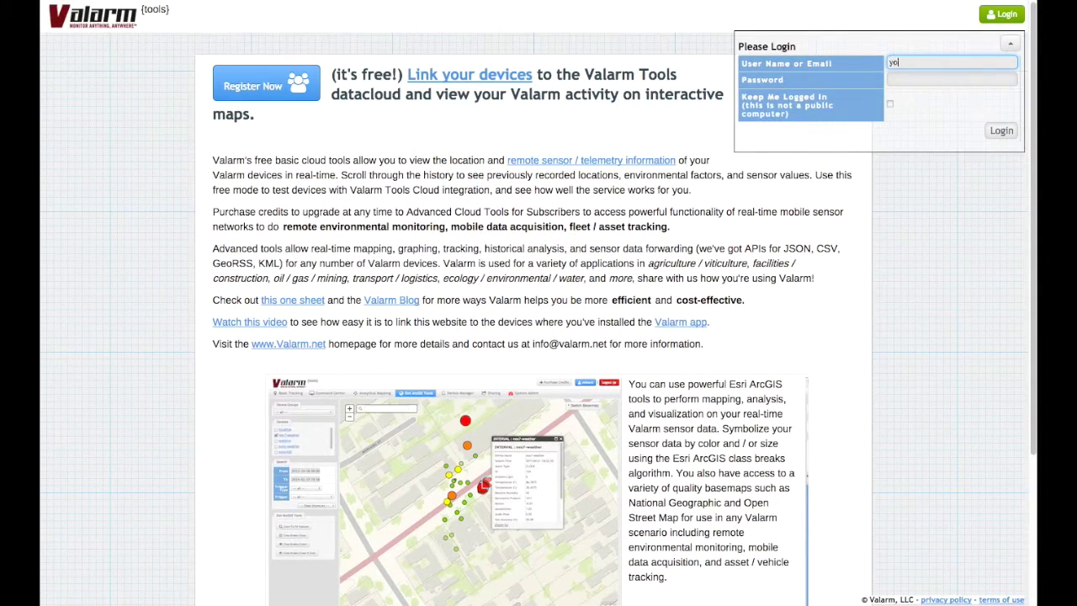
# - Sign in to Valarm Tools Cloud with the account credentials, keeping me logged in
pyautogui.write('nt')
pyautogui.press('Tab')
pyautogui.write('yourpassword')
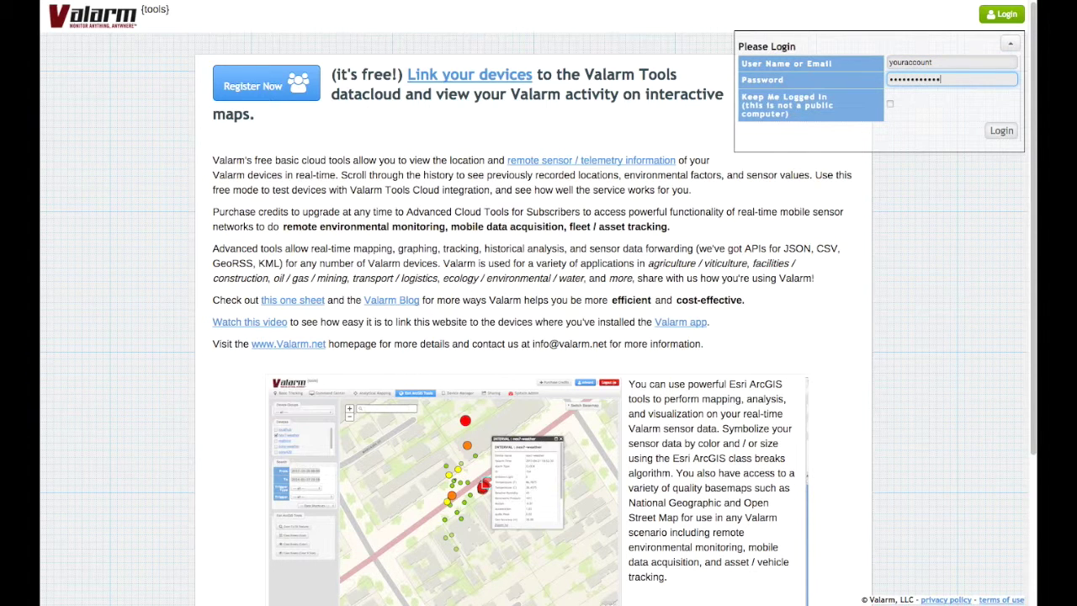
pyautogui.click(889, 105)
pyautogui.click(1000, 136)
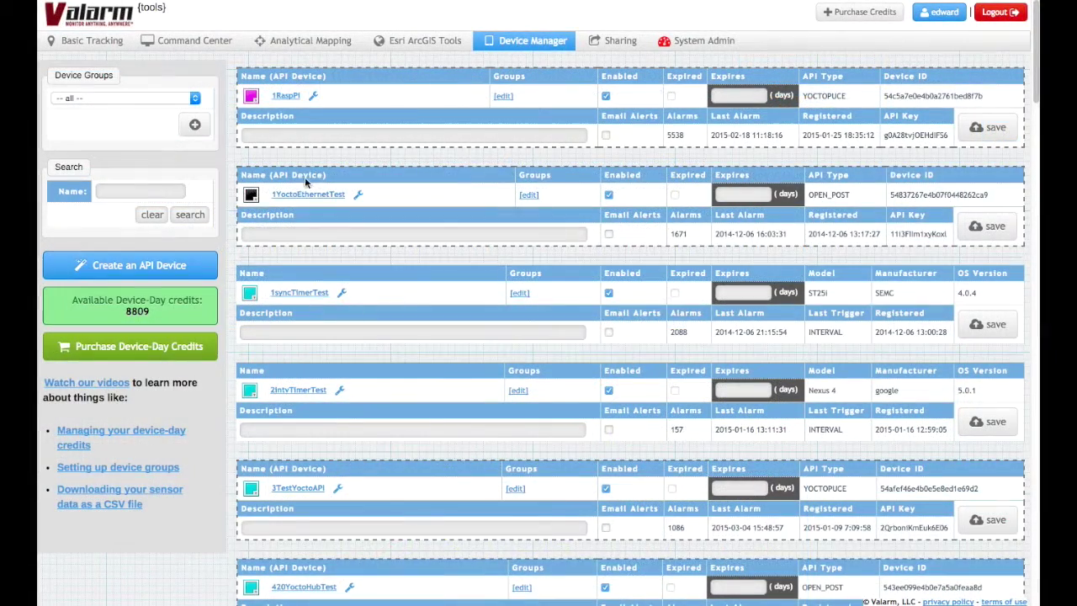
# - Start a new API device of type Yoctopuce and enter the nickname ValarmYocto
pyautogui.click(192, 266)
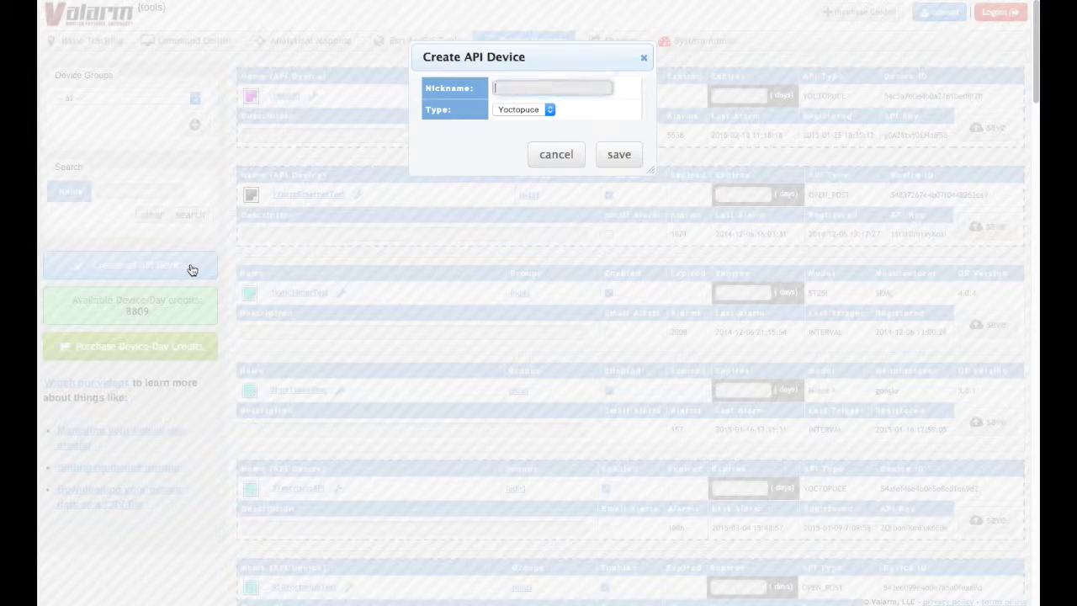
pyautogui.click(534, 110)
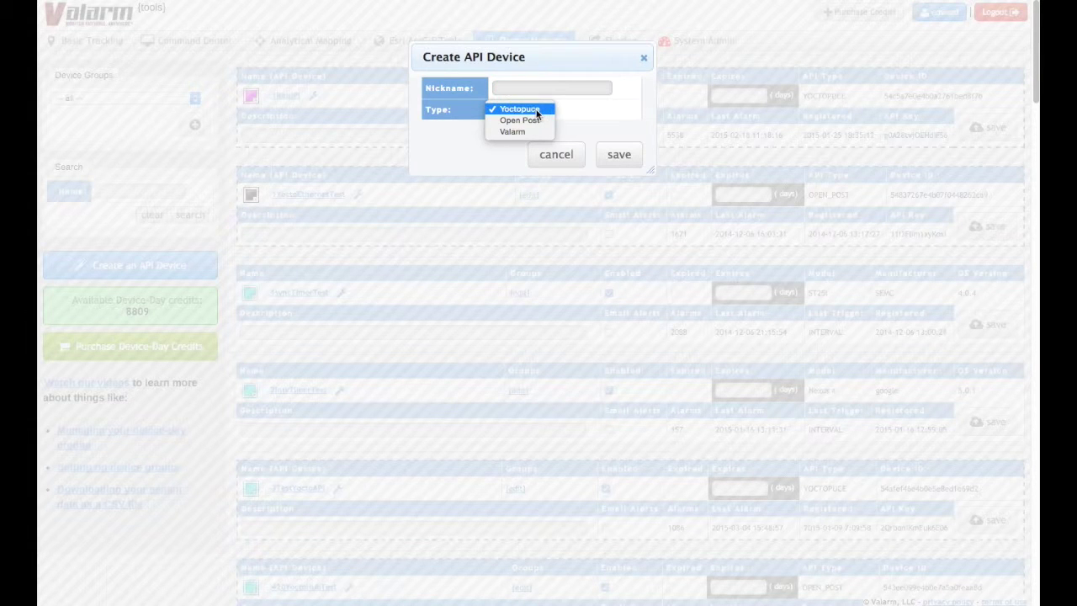
pyautogui.click(537, 110)
pyautogui.click(537, 90)
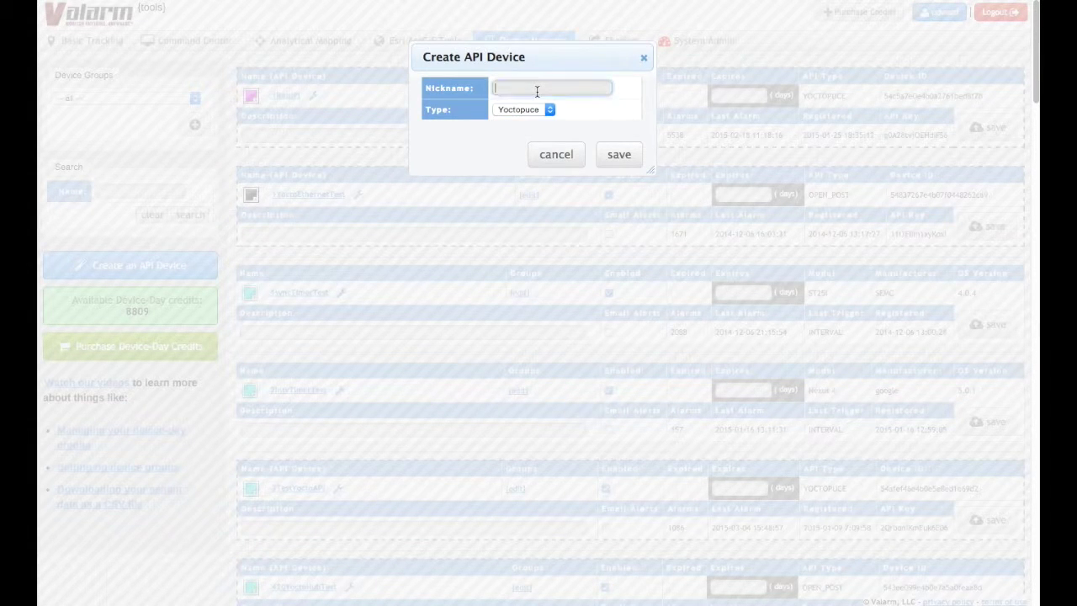
pyautogui.write('ValarmYo')
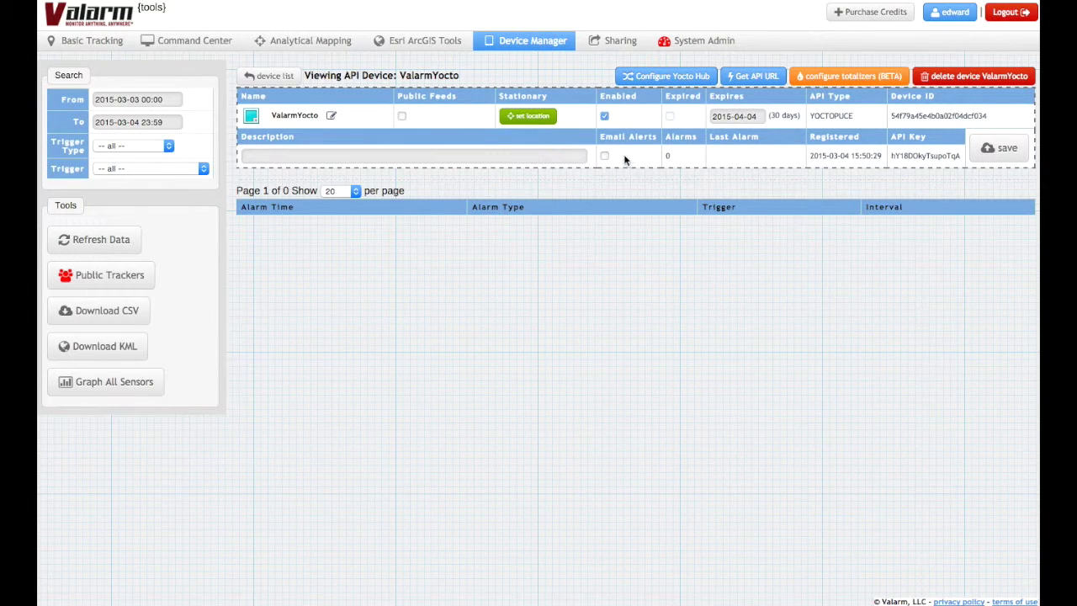
# - Change ValarmYocto's device colour from cyan to red
pyautogui.click(254, 118)
pyautogui.click(368, 134)
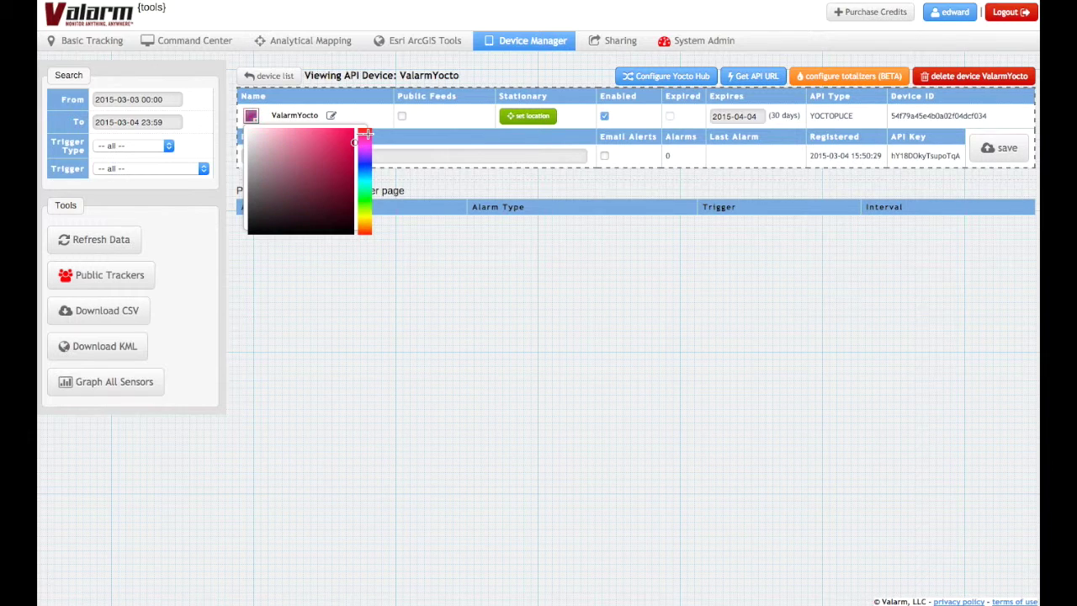
pyautogui.click(376, 96)
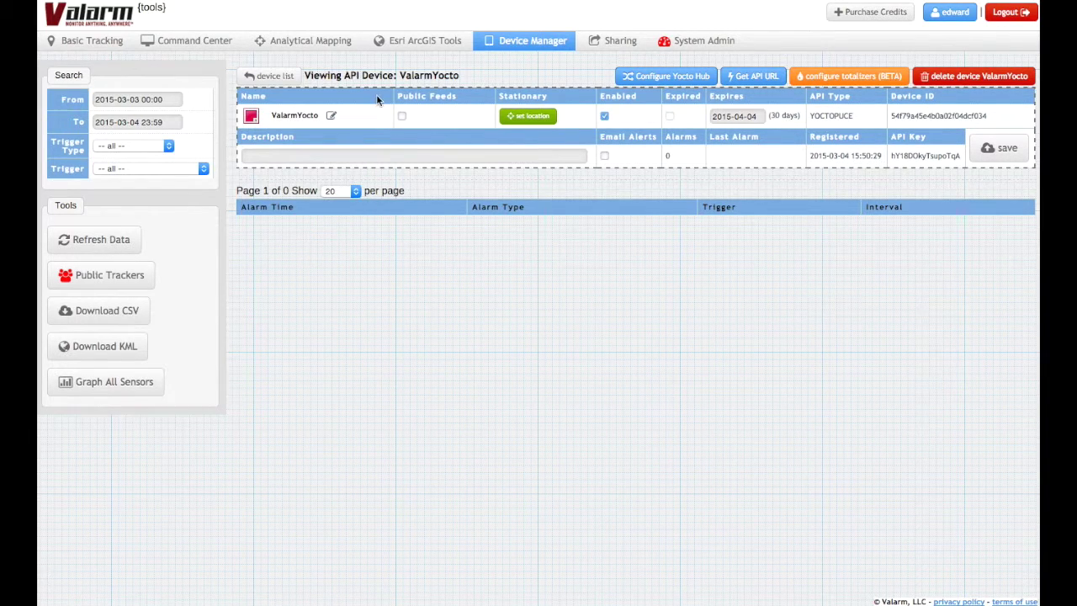
# - Check the device's Expires date, then bring up the stationary location map
pyautogui.click(756, 116)
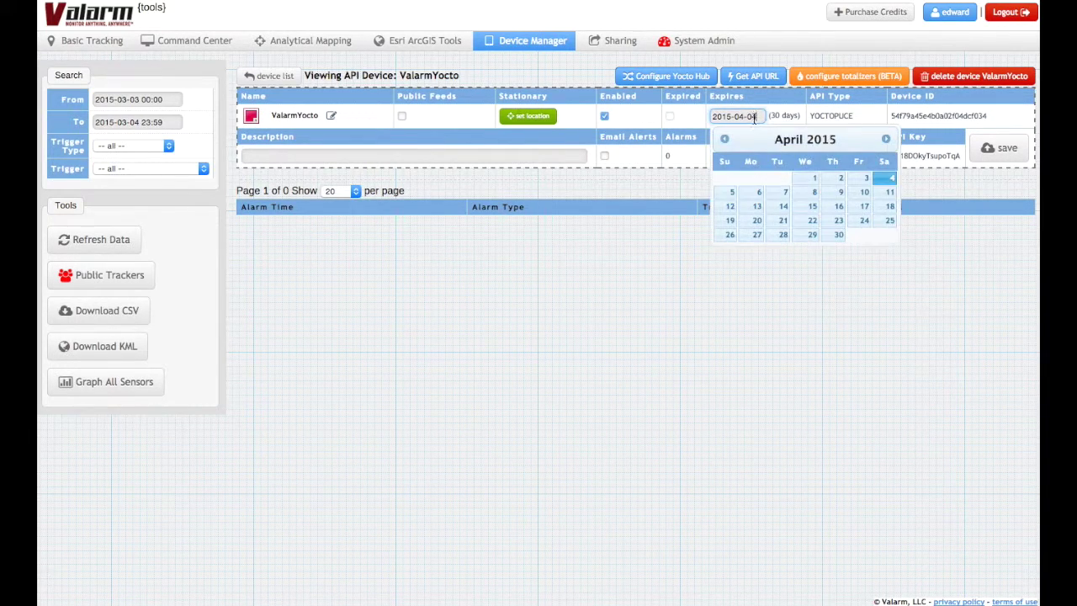
pyautogui.click(584, 100)
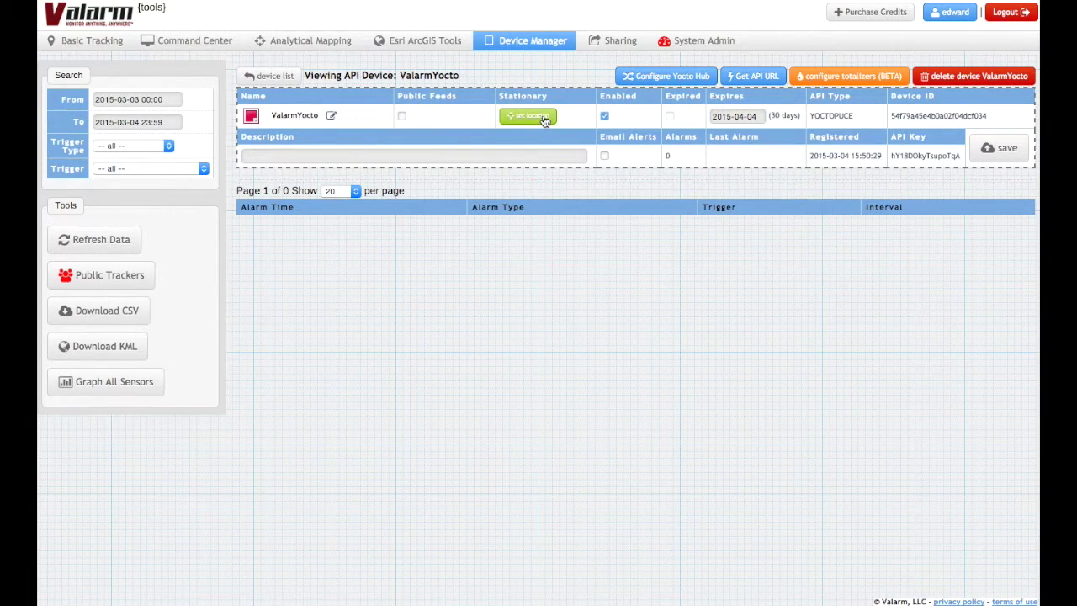
pyautogui.click(543, 116)
# - Place ValarmYocto's stationary marker at Los Angeles on the Southern California map and assign it
pyautogui.moveTo(415, 216); pyautogui.dragTo(587, 260)
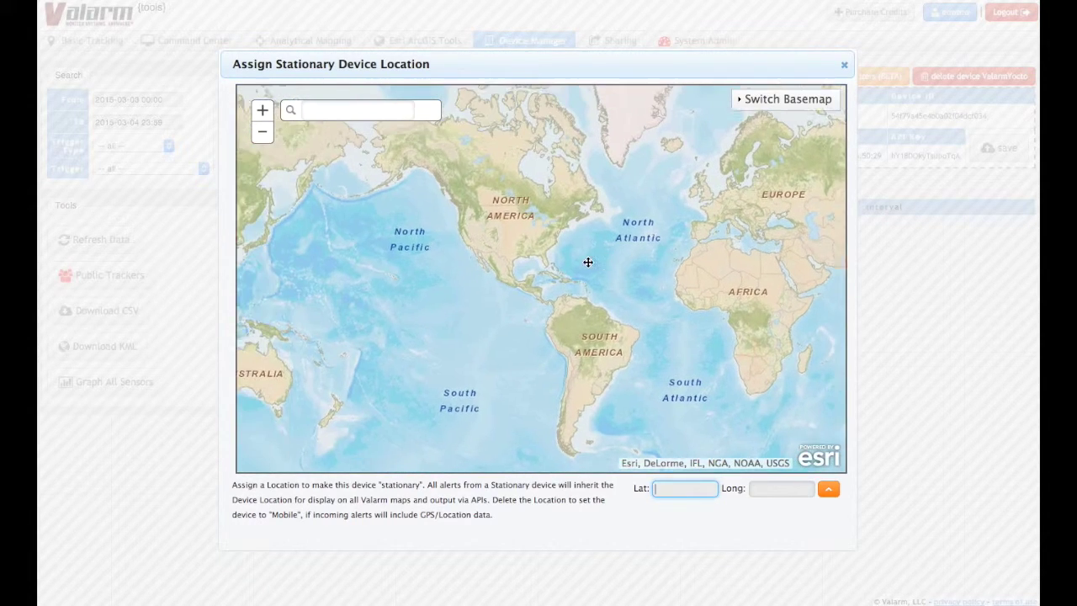
pyautogui.moveTo(477, 243); pyautogui.dragTo(493, 258)
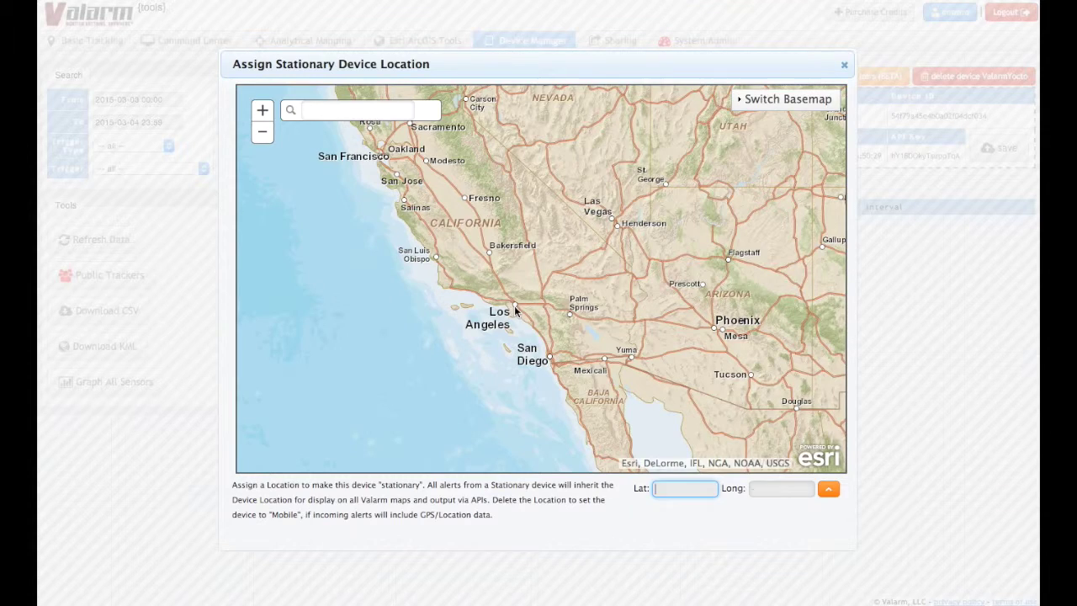
pyautogui.click(516, 311)
pyautogui.click(767, 510)
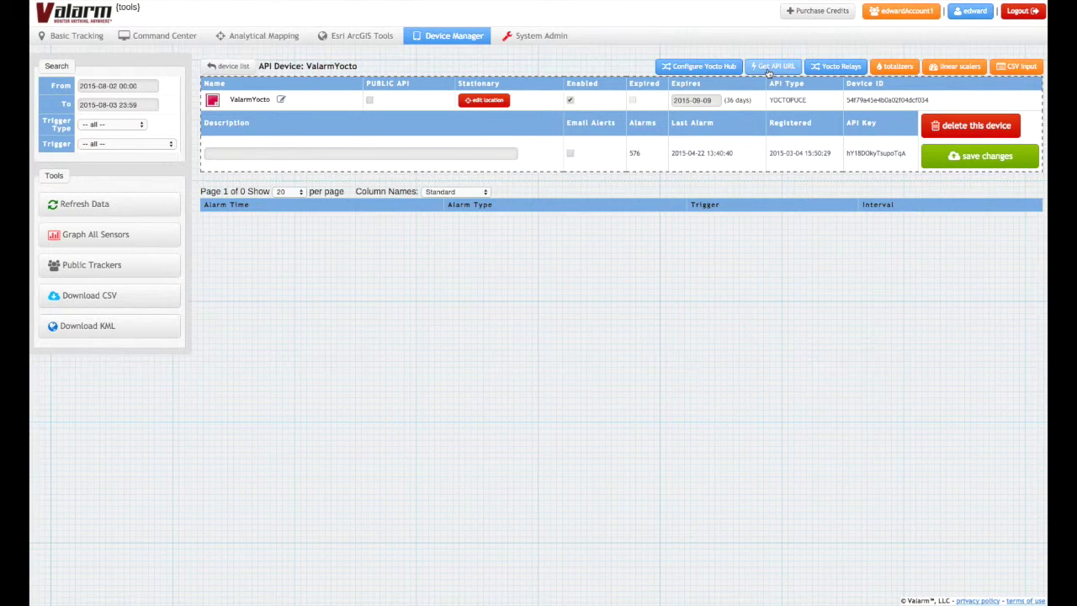
# - Copy ValarmYocto's routing code and launch VirtualHub in Terminal on port 4444
pyautogui.click(768, 72)
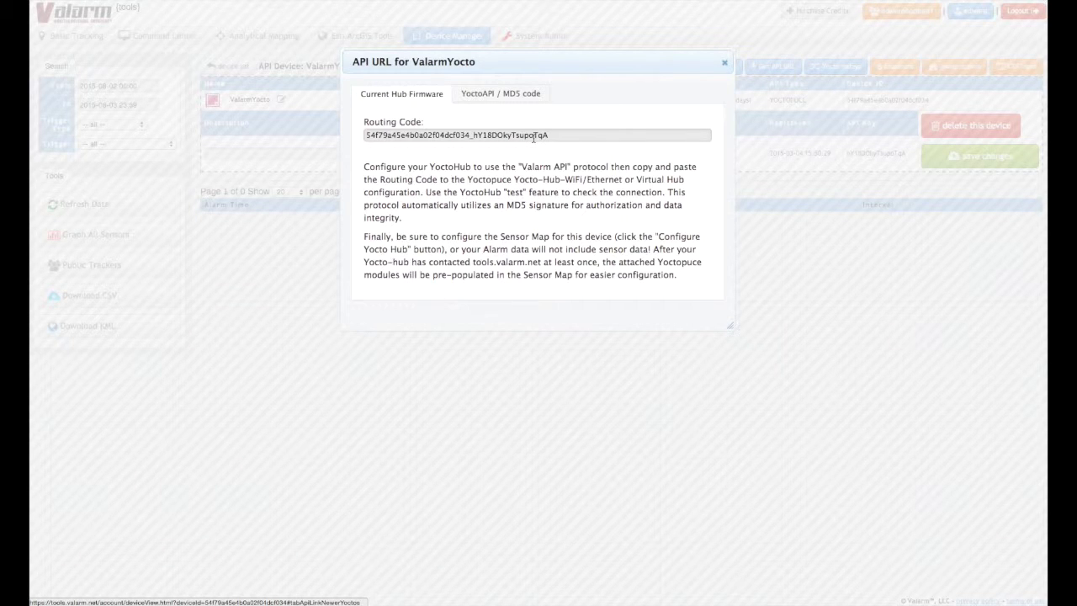
pyautogui.click(520, 136)
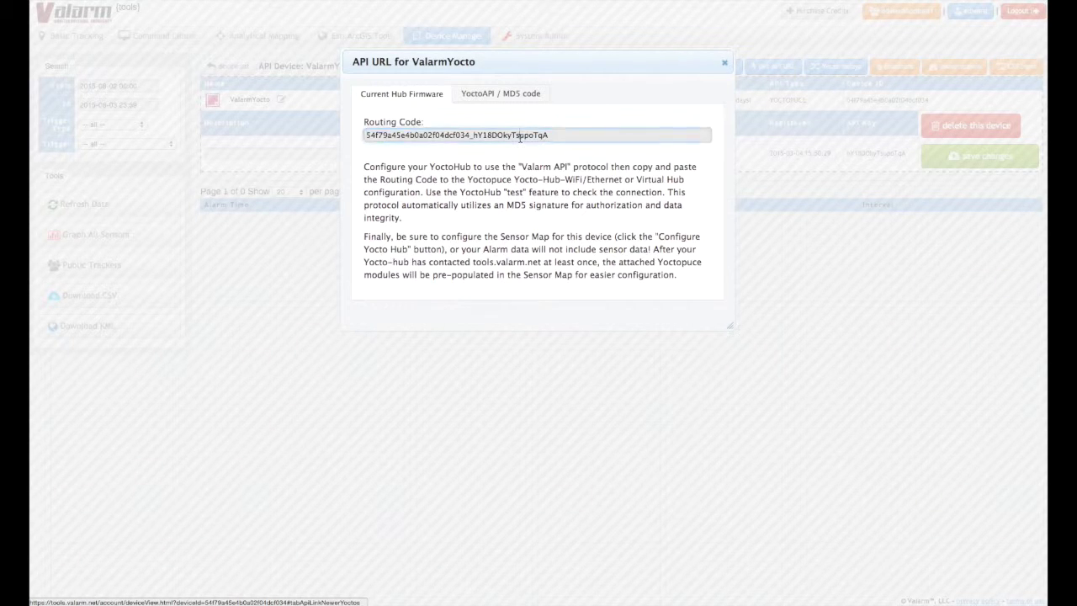
pyautogui.doubleClick(520, 135)
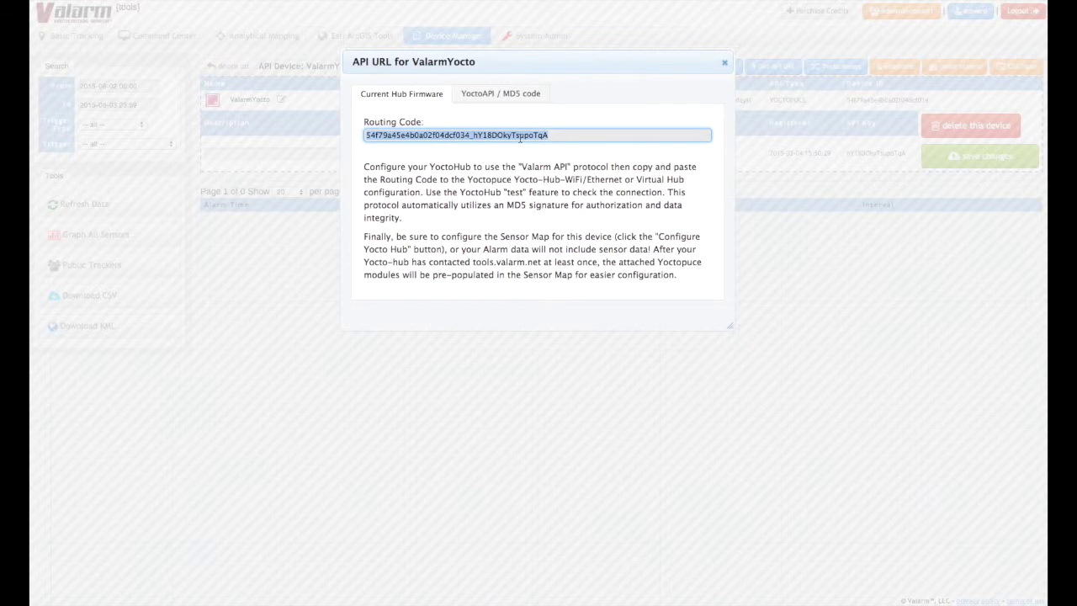
pyautogui.rightClick(520, 135)
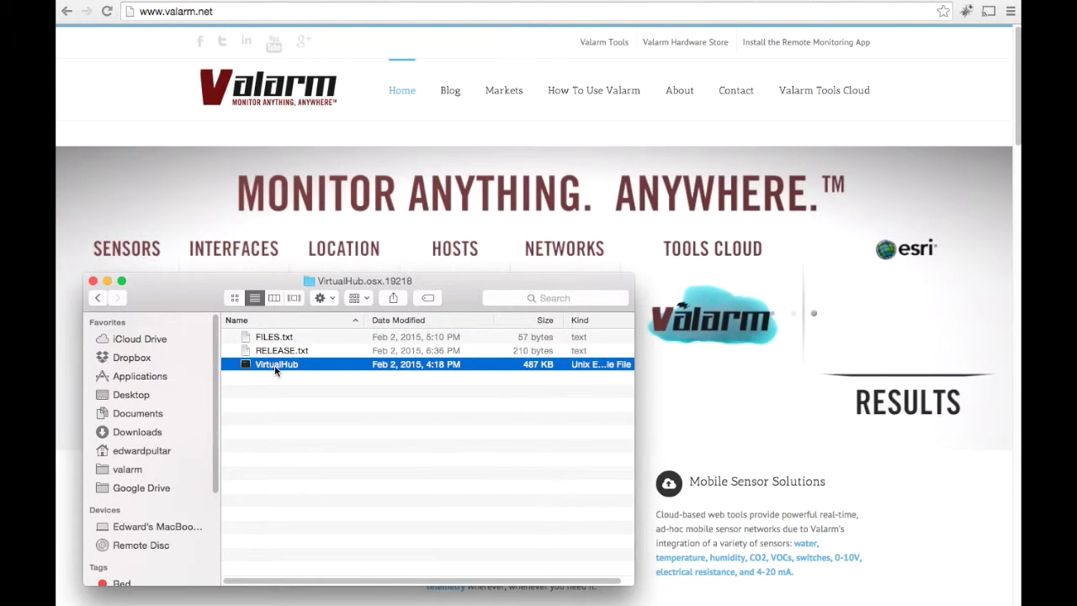
pyautogui.doubleClick(275, 366)
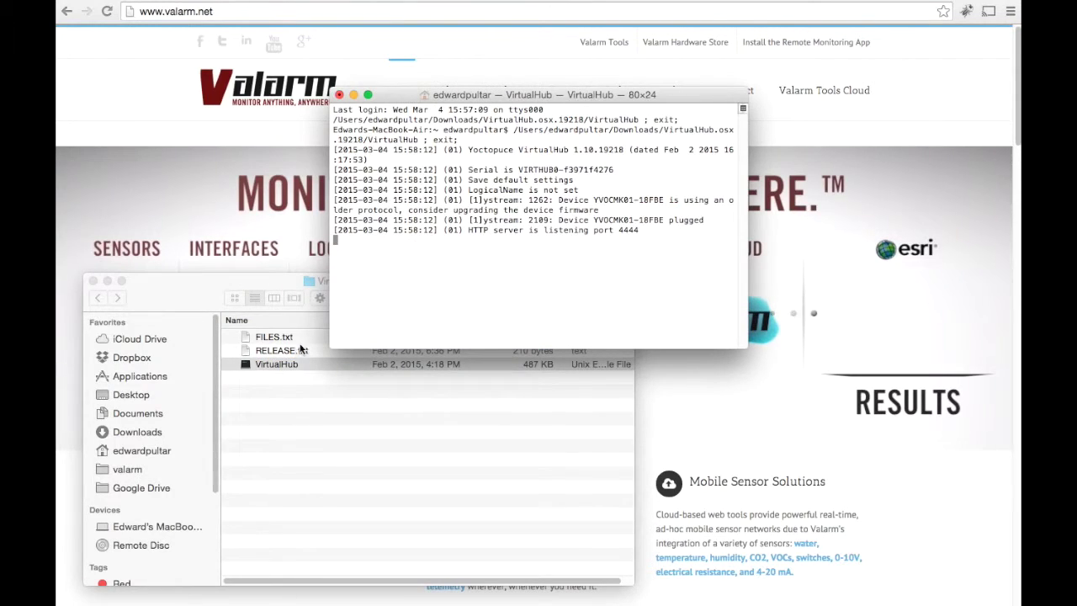
pyautogui.moveTo(407, 85); pyautogui.dragTo(427, 100)
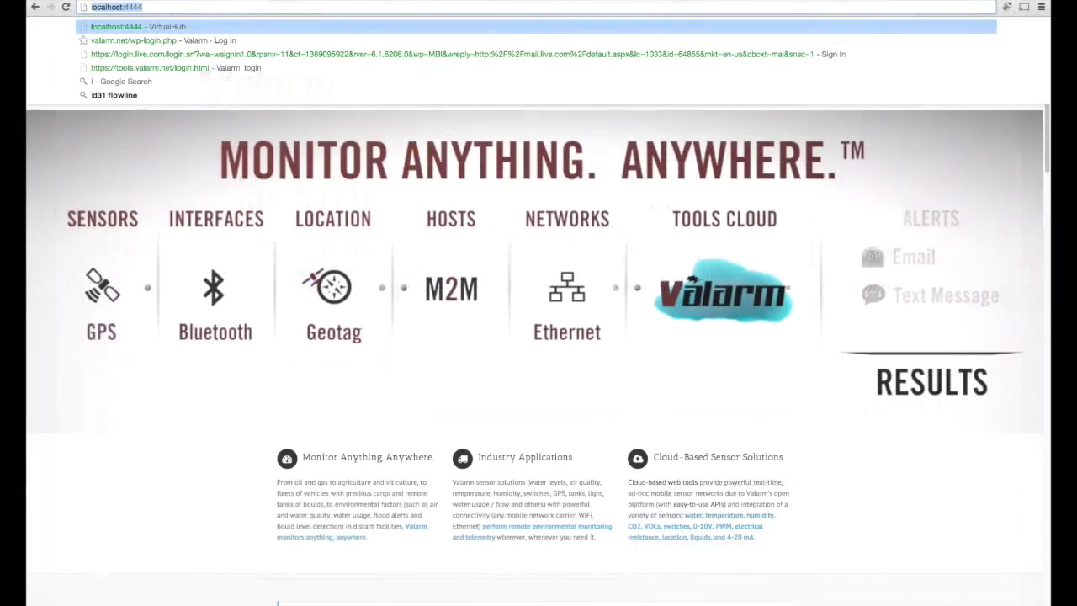
# - Load the local VirtualHub page at localhost:4444 in Chrome
pyautogui.write('localhost:4')
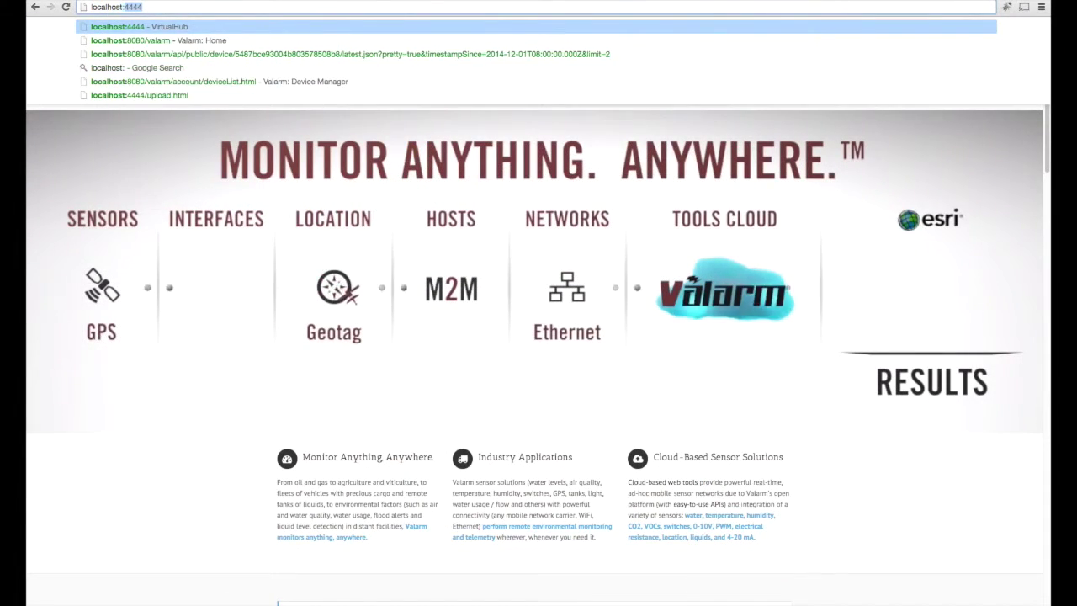
pyautogui.write('444/i')
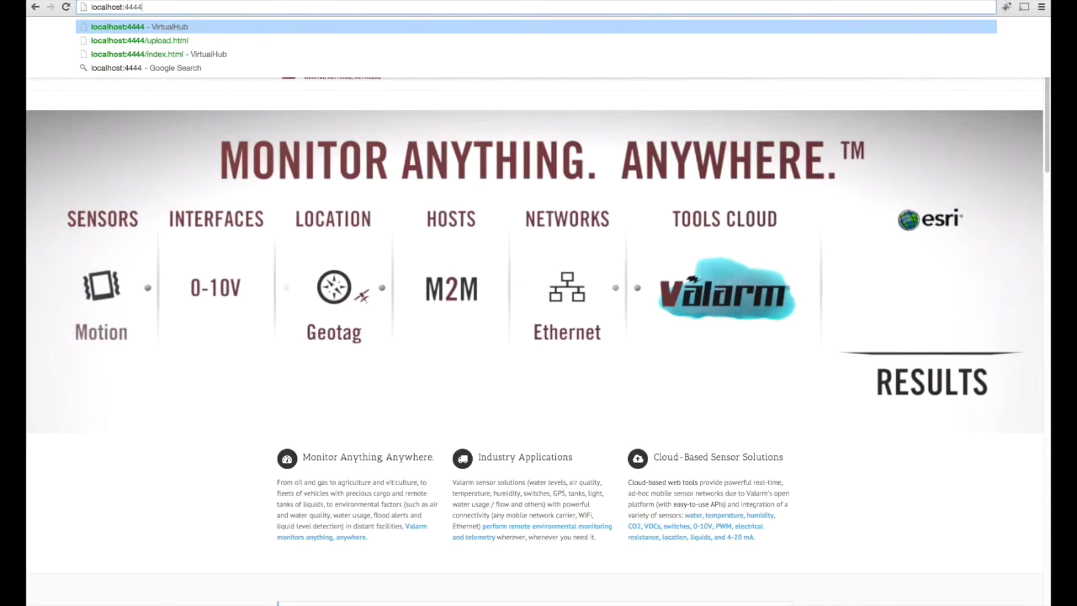
pyautogui.press('Return')
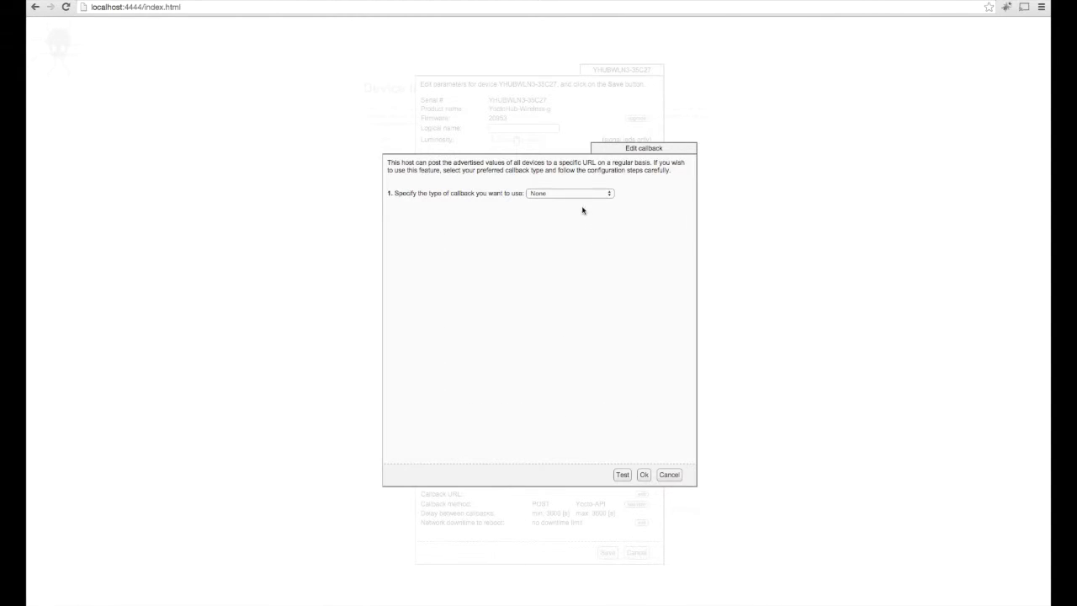
# - Set the hub's callback type to Valarm.net callback and paste in the copied routing code
pyautogui.click(583, 195)
pyautogui.click(579, 216)
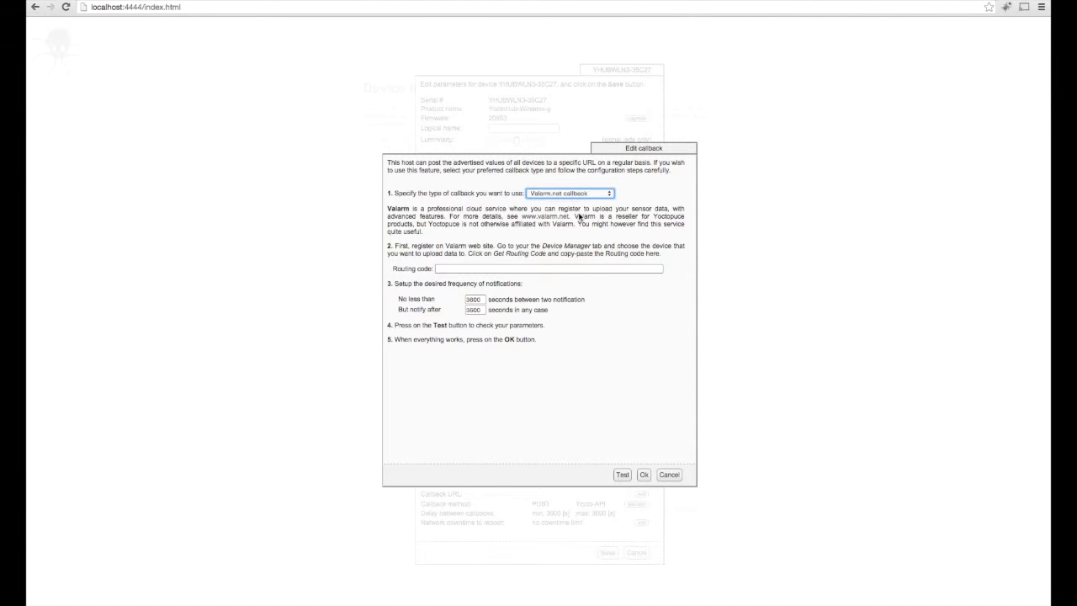
pyautogui.click(477, 268)
pyautogui.rightClick(476, 269)
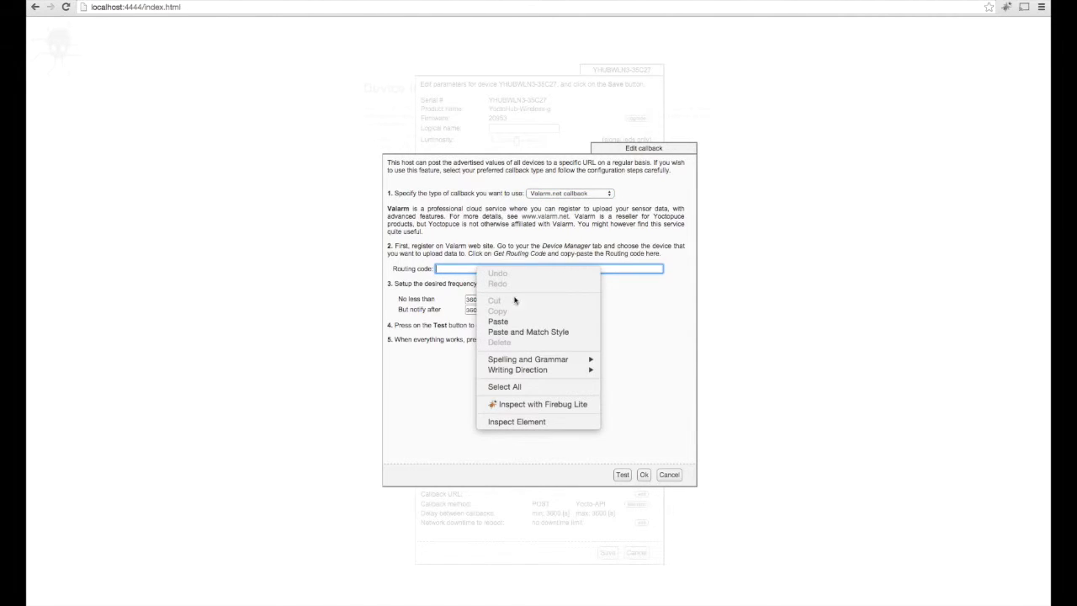
pyautogui.click(540, 322)
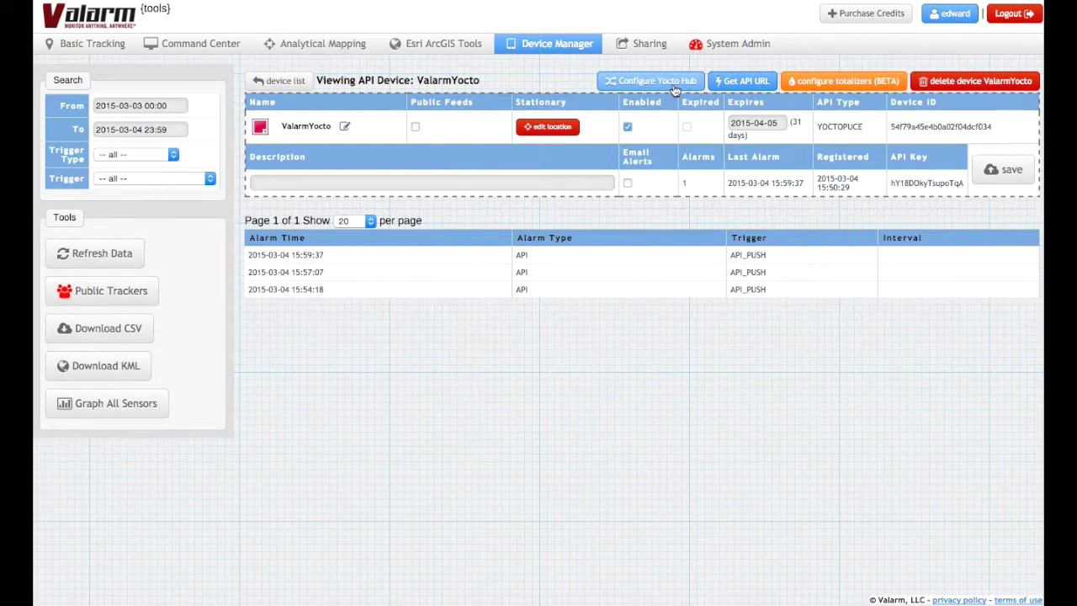
# - Map sensor YVOCMK01-18FBE#voc to the VOCs channel in the Yocto Hub sensor map
pyautogui.click(672, 81)
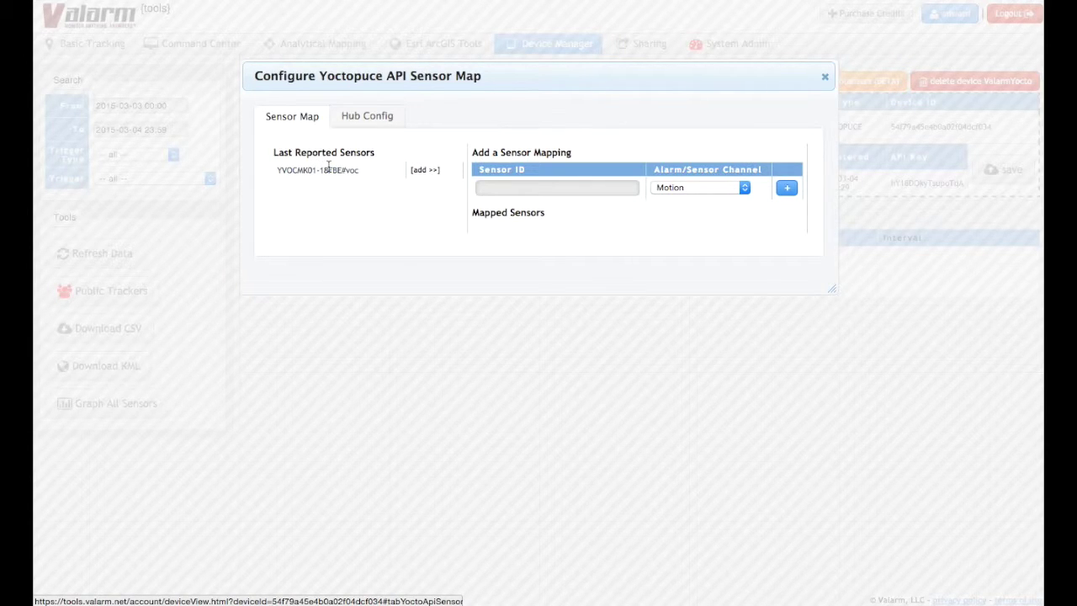
pyautogui.click(425, 169)
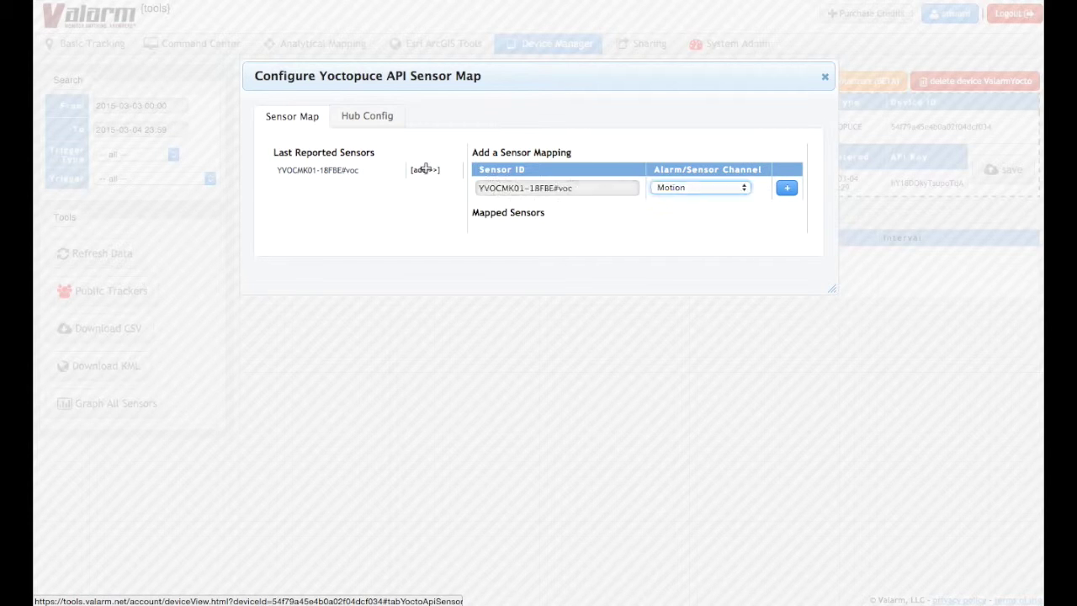
pyautogui.click(564, 188)
pyautogui.click(686, 191)
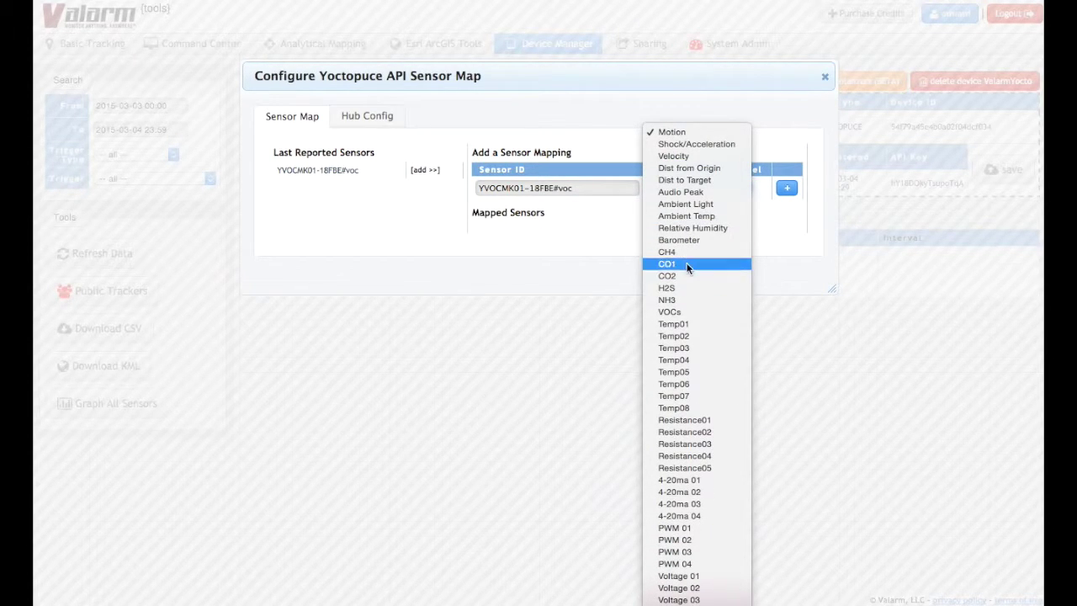
pyautogui.click(686, 312)
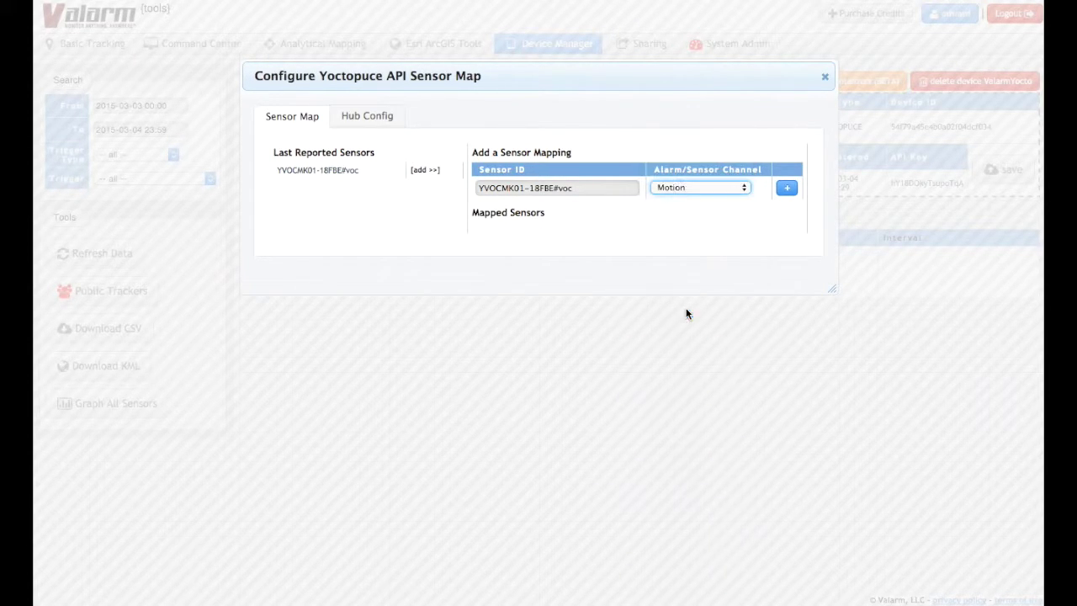
pyautogui.click(788, 193)
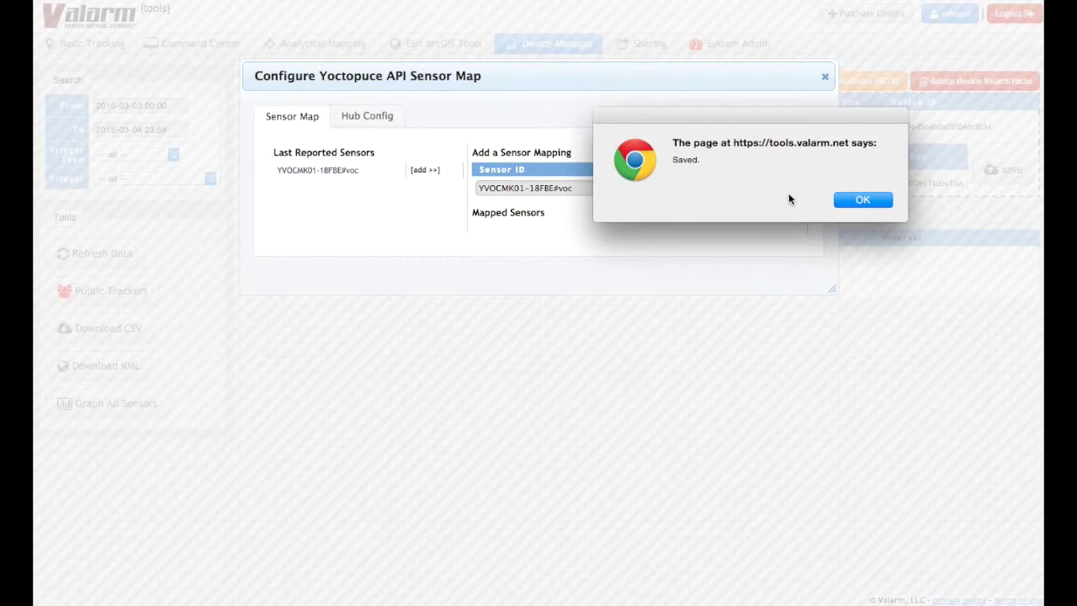
pyautogui.click(844, 200)
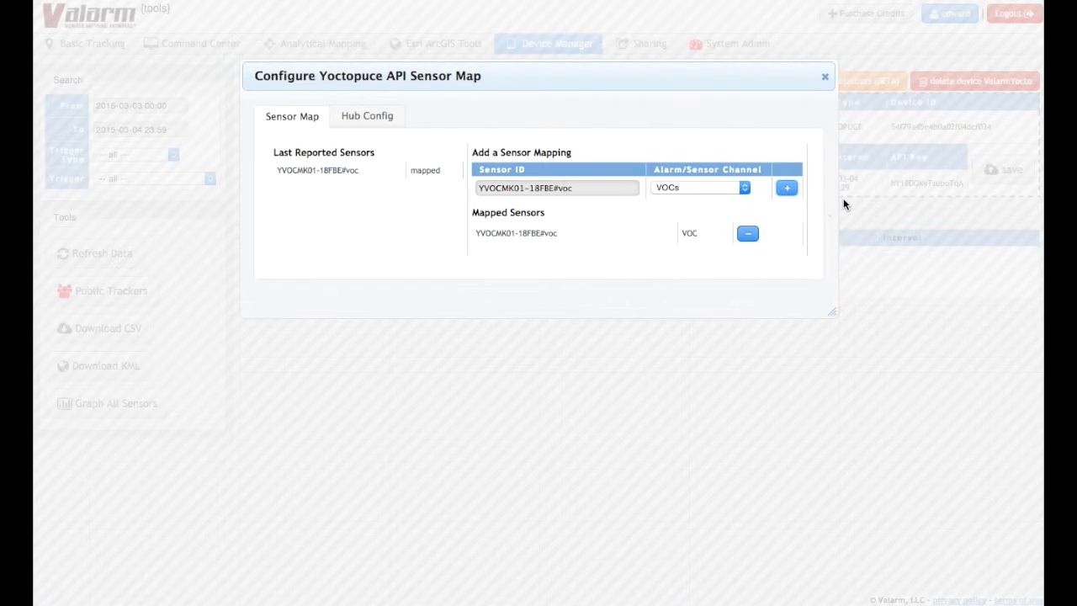
# - Raise the hub's Minimum Post Interval from 30 to 45 seconds and save the Hub Config
pyautogui.click(370, 121)
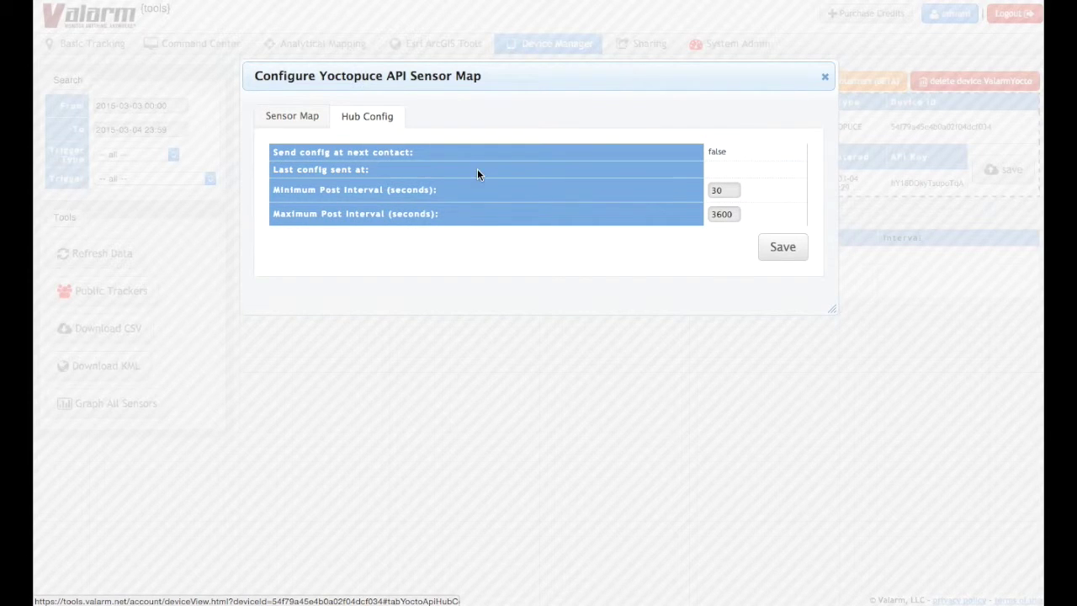
pyautogui.moveTo(726, 191); pyautogui.dragTo(708, 191)
pyautogui.write('40')
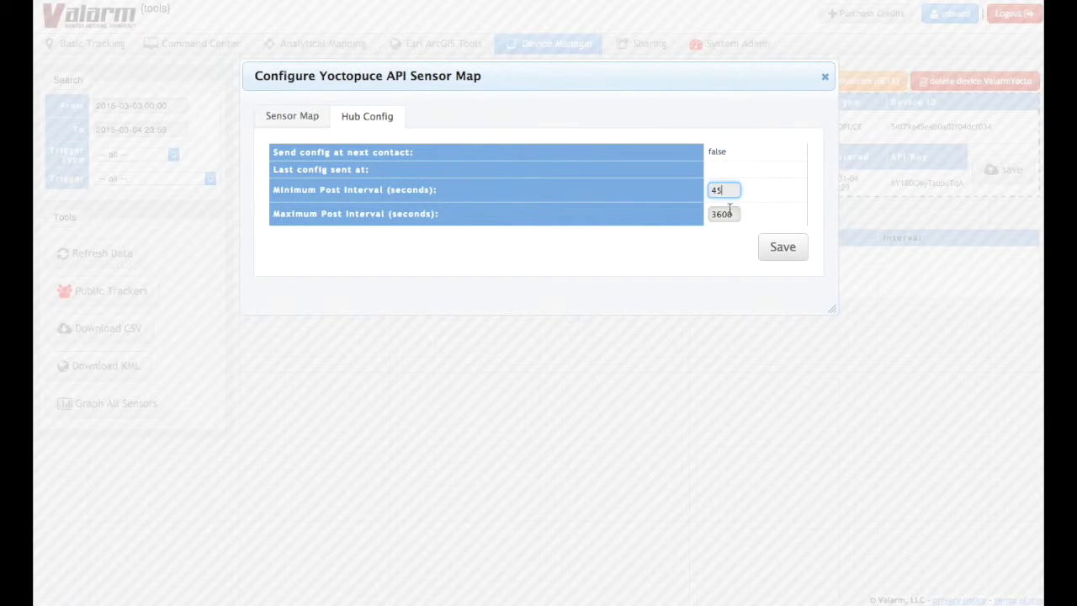
pyautogui.click(781, 248)
pyautogui.click(842, 200)
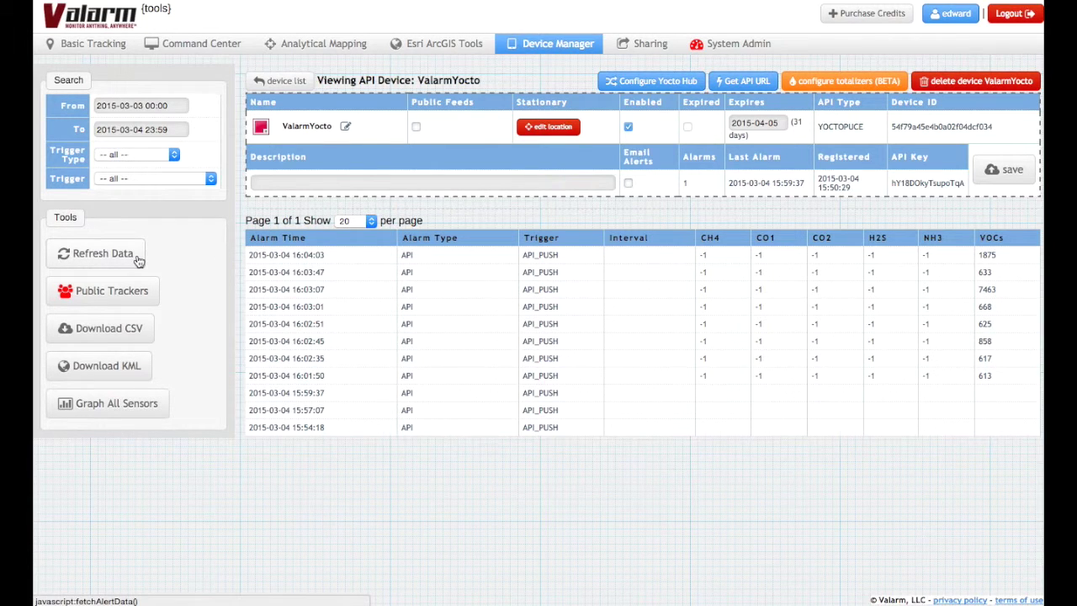
# - Refresh ValarmYocto's readings and graph all sensors with the VOCs series shown
pyautogui.click(139, 261)
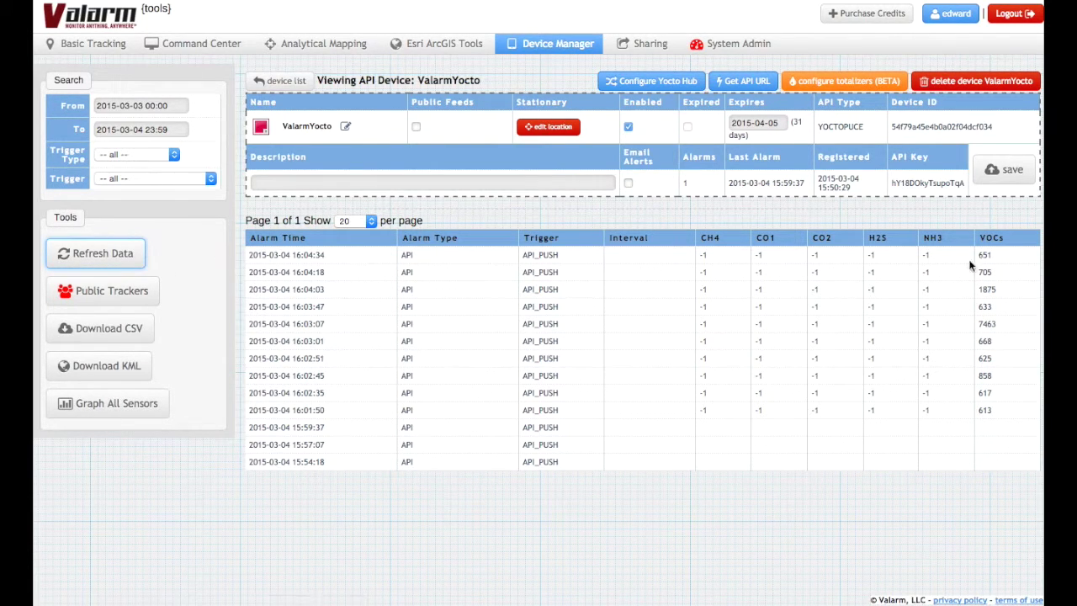
pyautogui.click(149, 404)
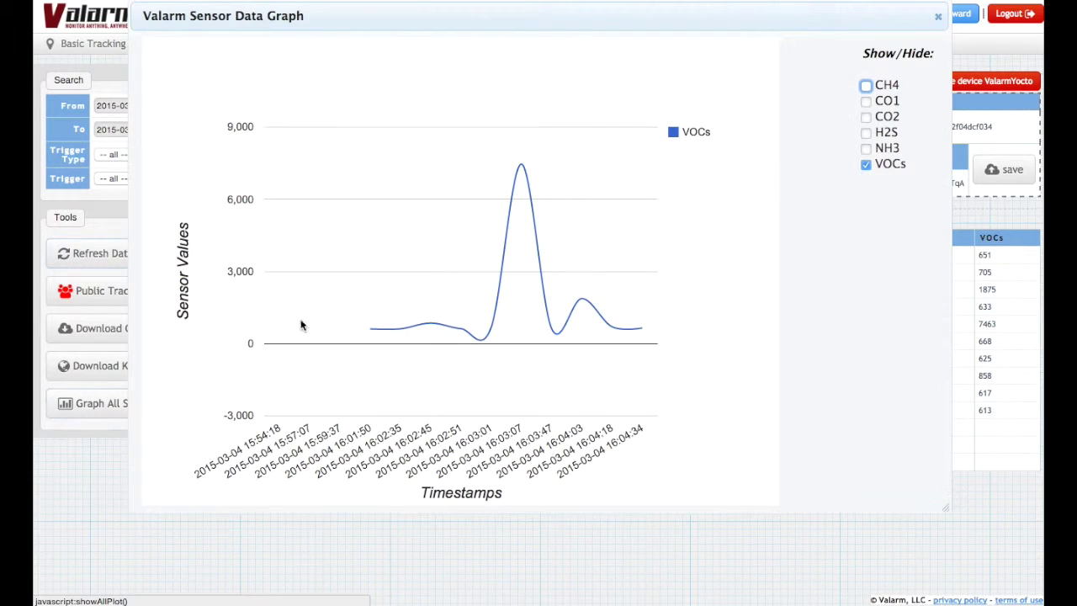
pyautogui.click(866, 167)
pyautogui.click(856, 165)
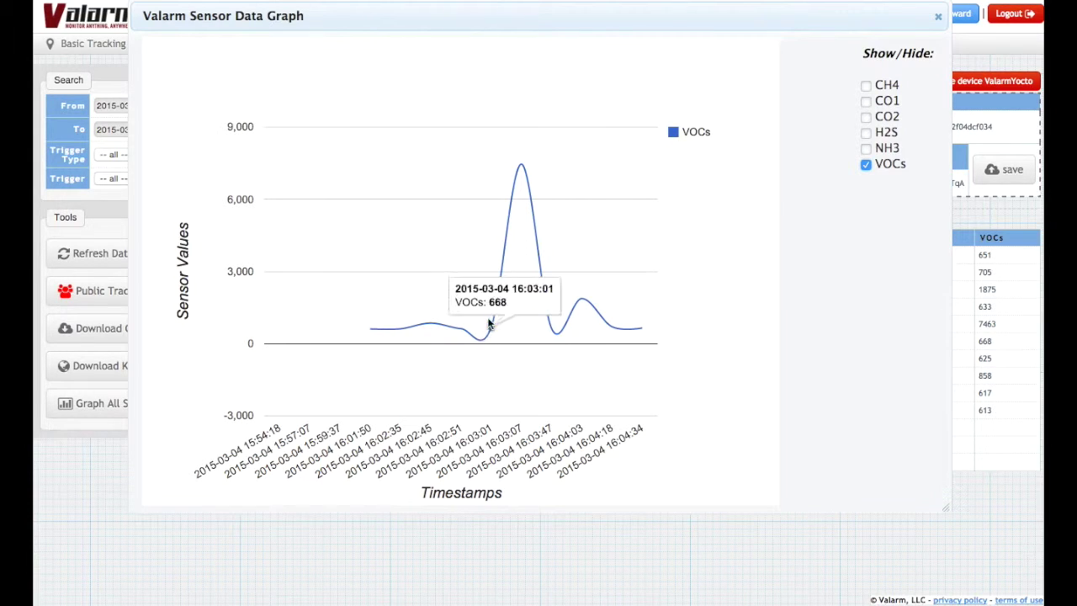
pyautogui.moveTo(523, 175)
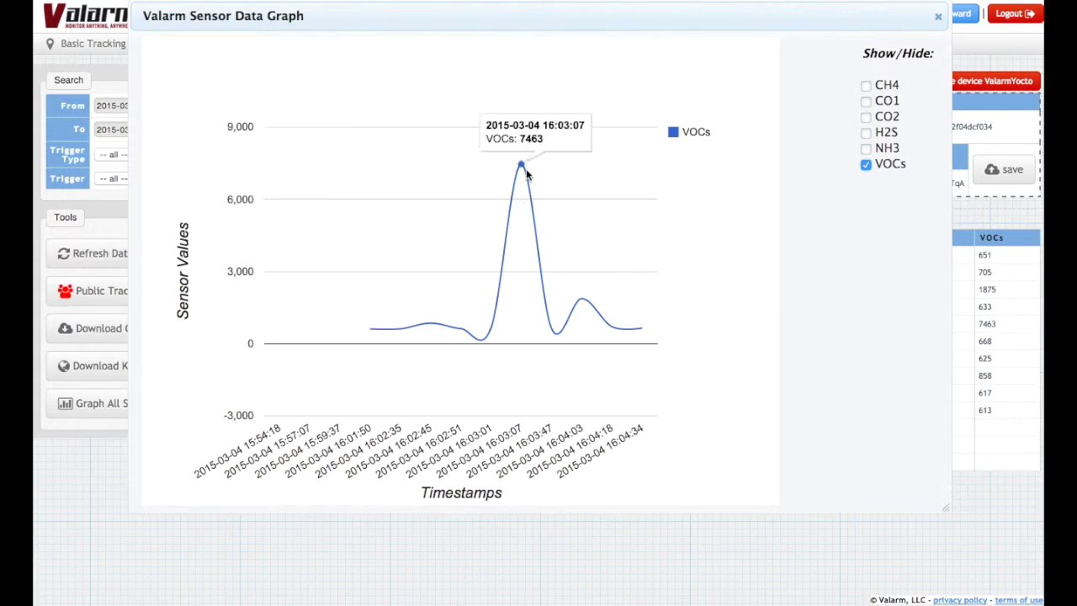
pyautogui.moveTo(586, 304)
pyautogui.doubleClick(585, 299)
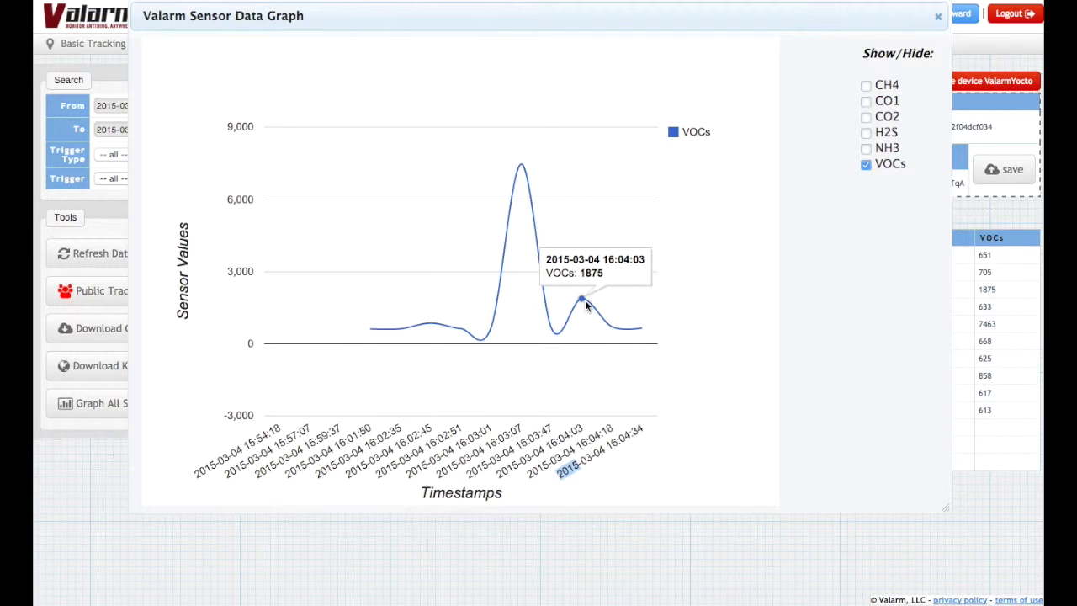
pyautogui.click(585, 299)
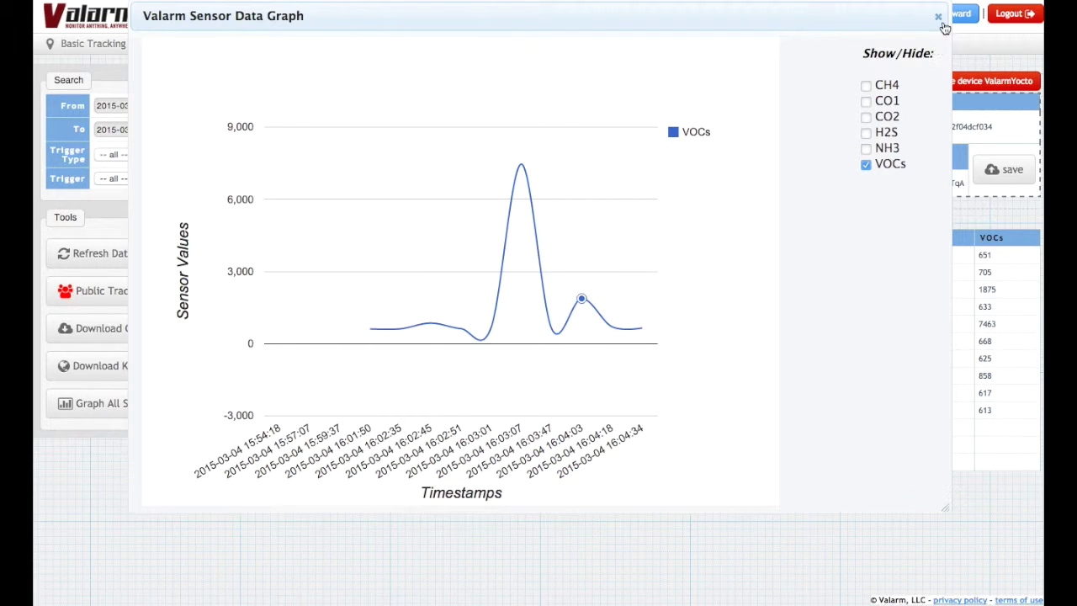